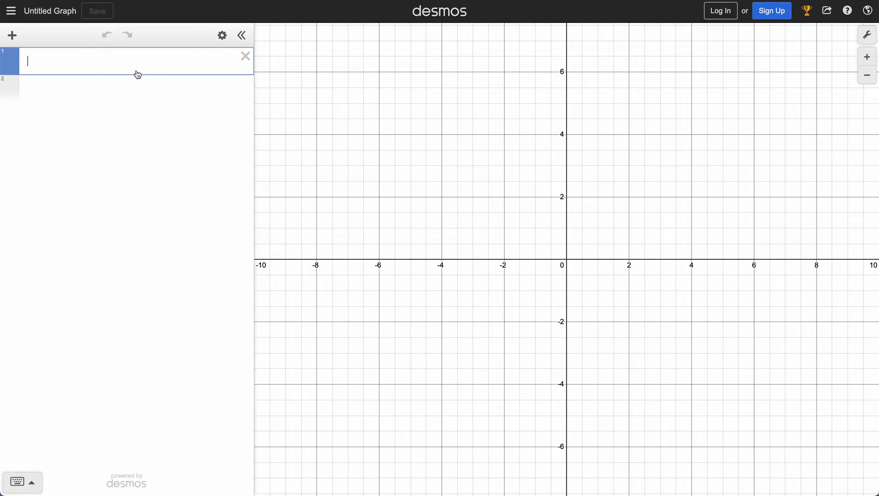
# Graph the circle x^2 + y^2 = 25 in the first expression
pyautogui.write('x^')
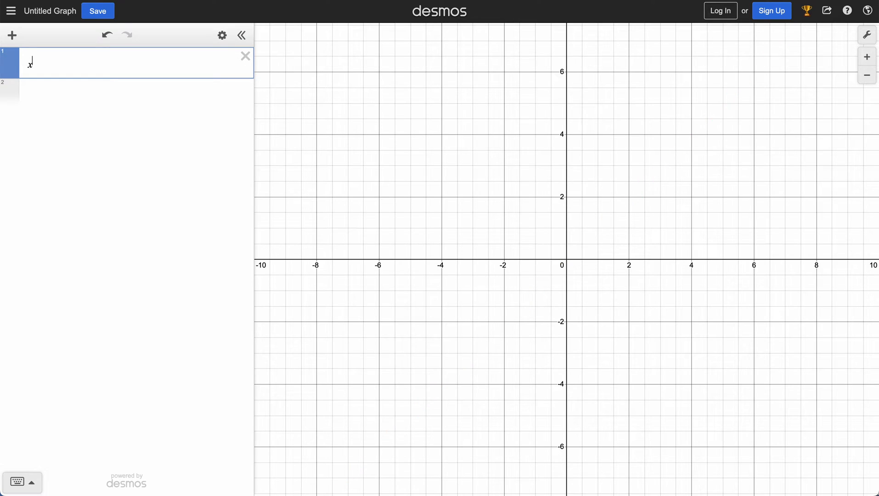
pyautogui.write('2')
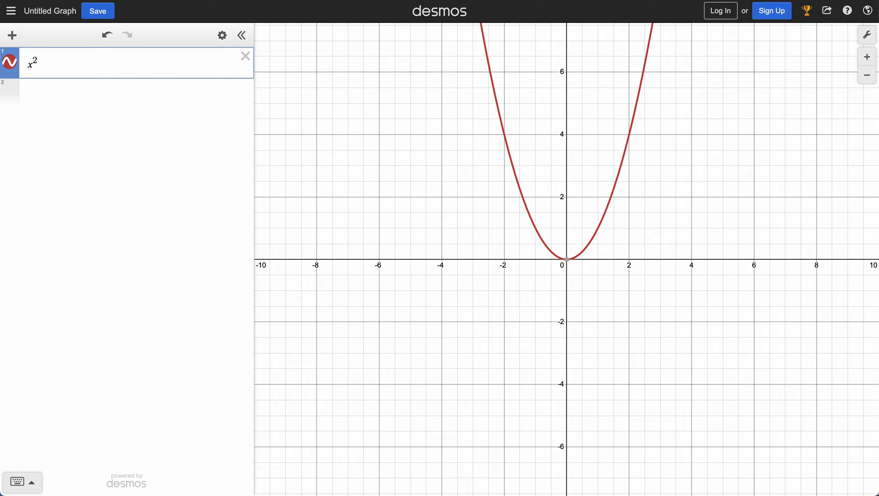
pyautogui.press('Right')
pyautogui.write('+')
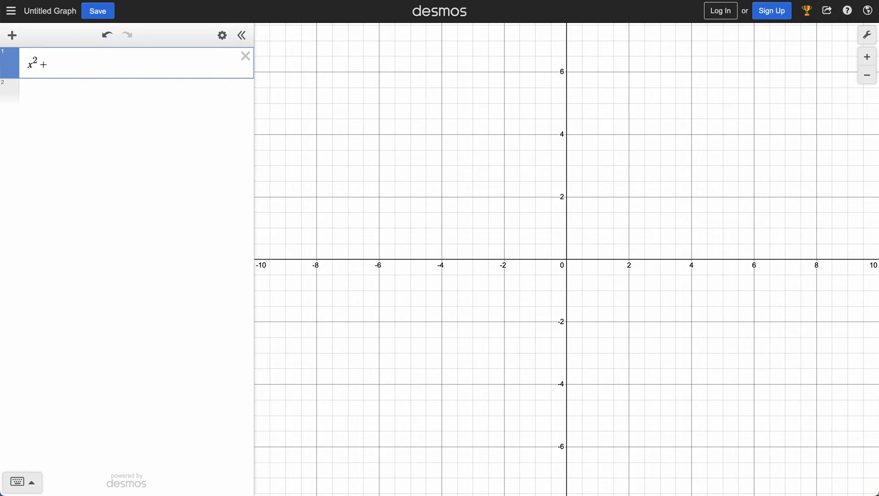
pyautogui.write('y^2')
pyautogui.write('=25')
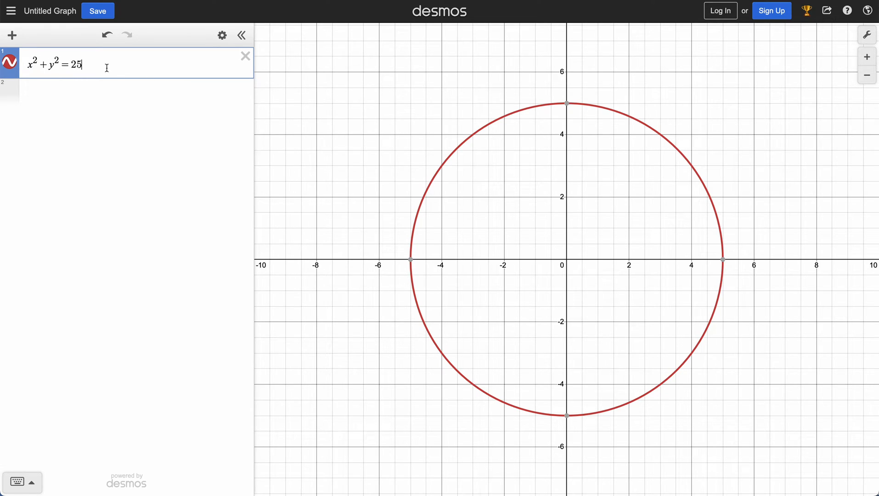
pyautogui.click(568, 261)
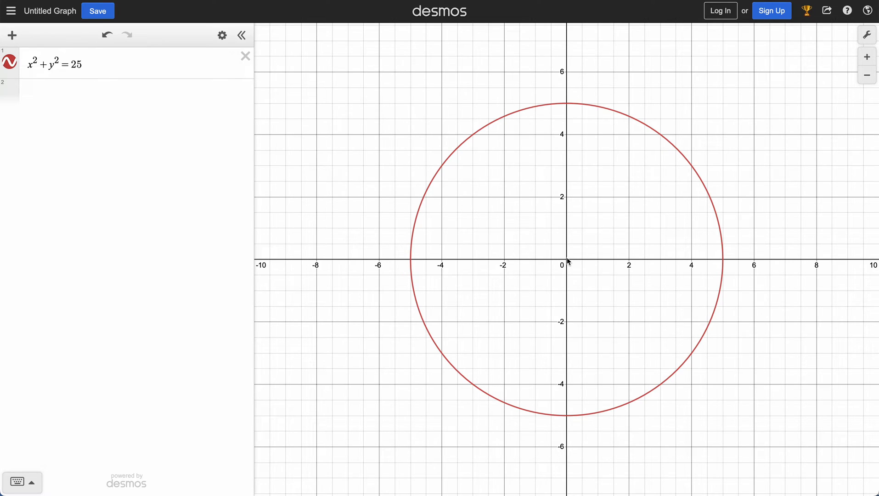
pyautogui.moveTo(71, 65); pyautogui.dragTo(82, 65)
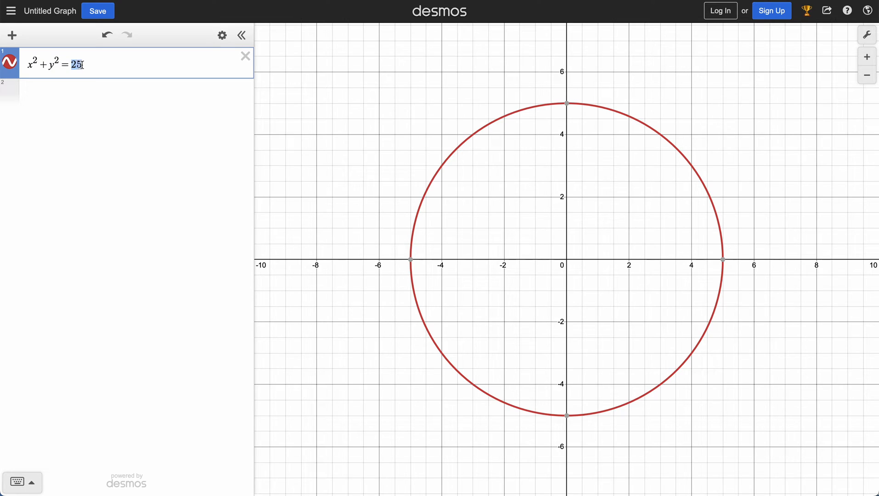
pyautogui.click(570, 262)
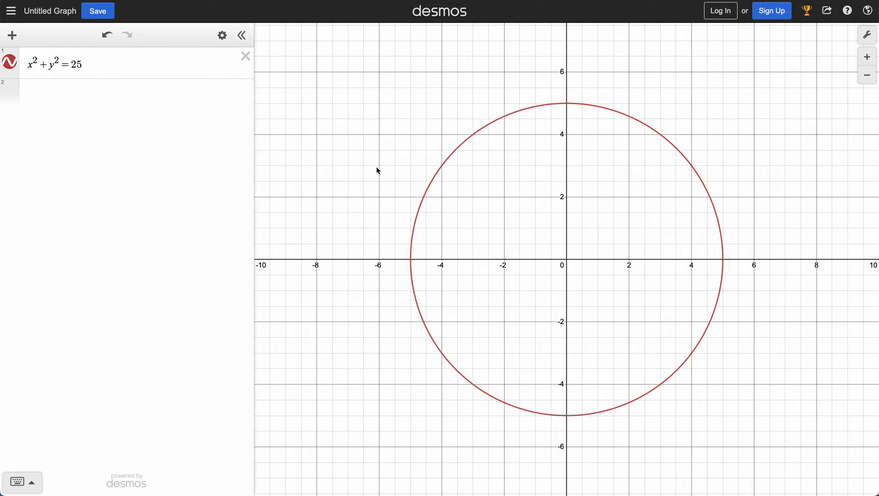
# Replace the constant of the circle equation with 16
pyautogui.click(98, 63)
pyautogui.press('BackSpace')
pyautogui.press('BackSpace')
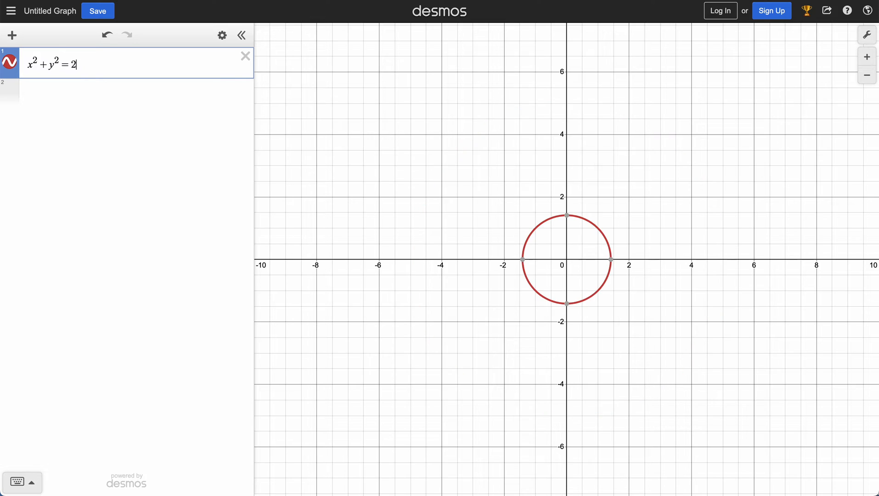
pyautogui.write('16')
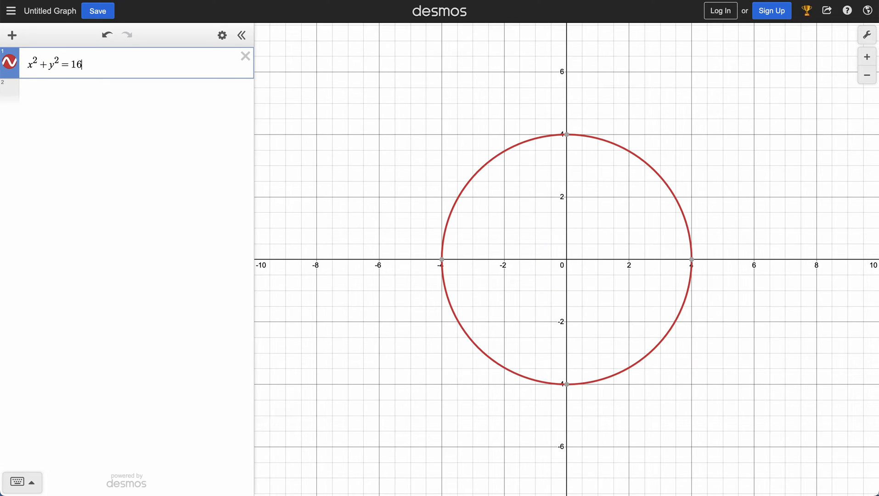
# Set the right-hand side of the circle equation to 9
pyautogui.moveTo(693, 261)
pyautogui.press('BackSpace')
pyautogui.press('BackSpace')
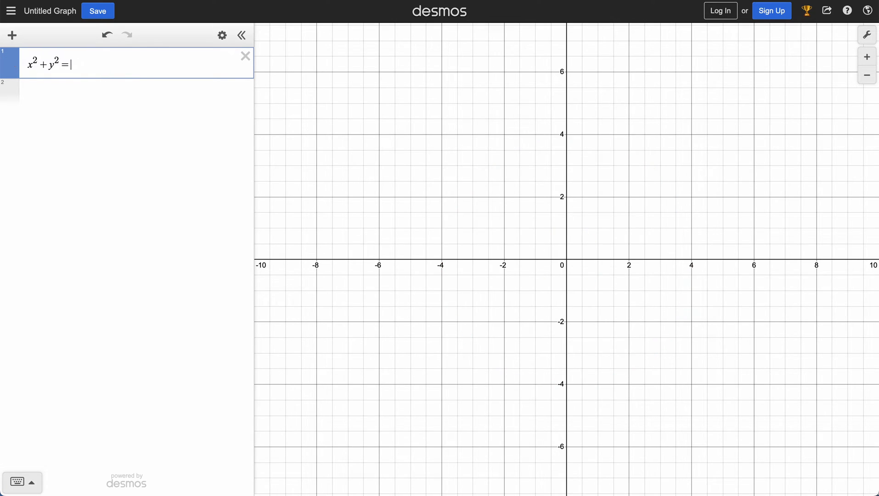
pyautogui.write('9')
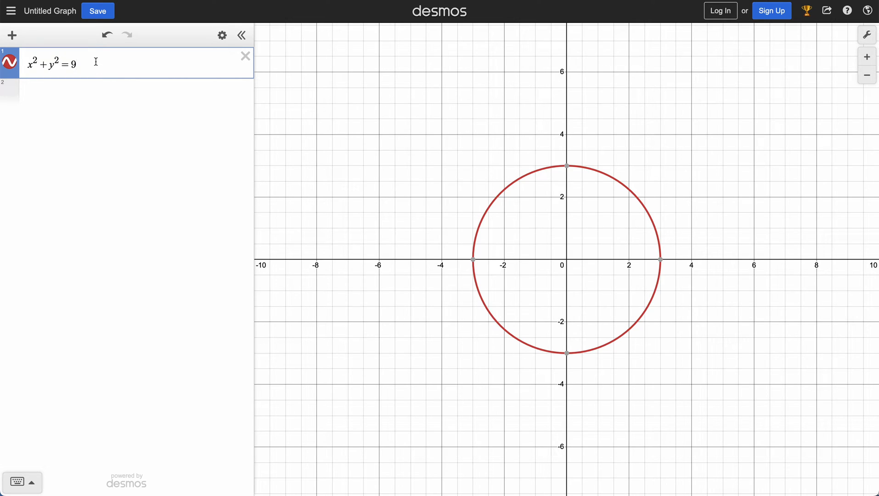
# Try 1 and after that 25 as the right-hand side of the circle equation
pyautogui.press('BackSpace')
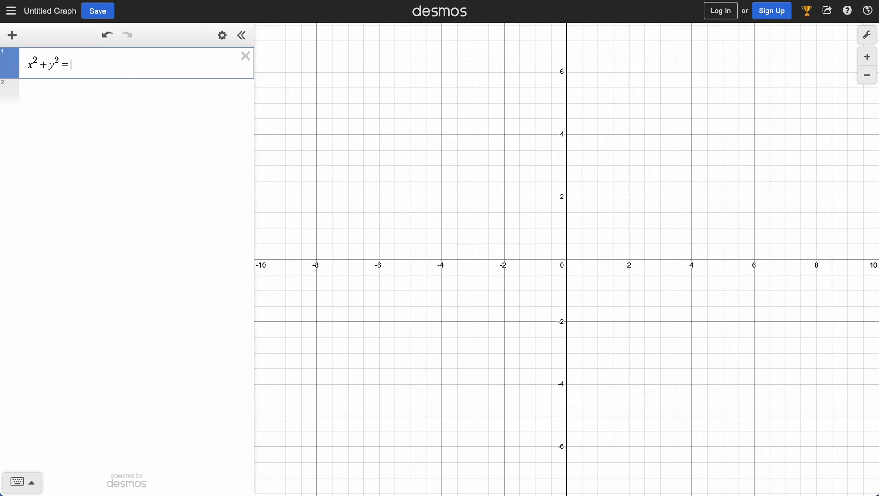
pyautogui.write('1')
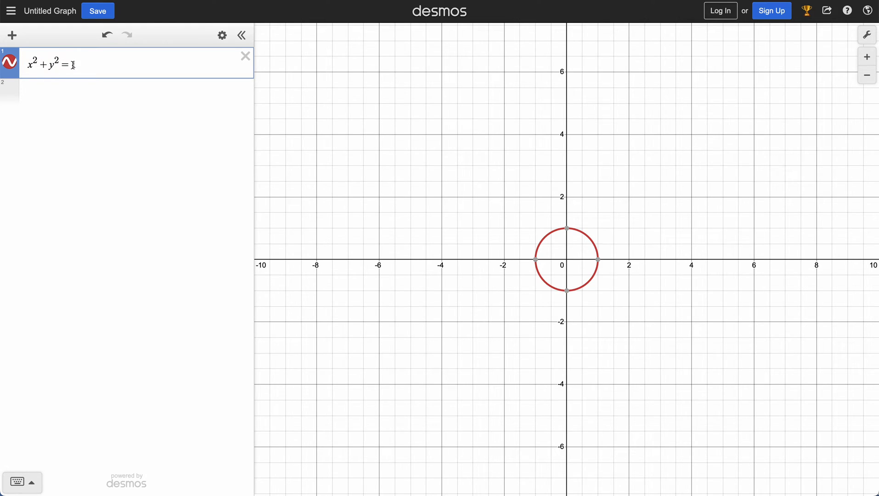
pyautogui.press('BackSpace')
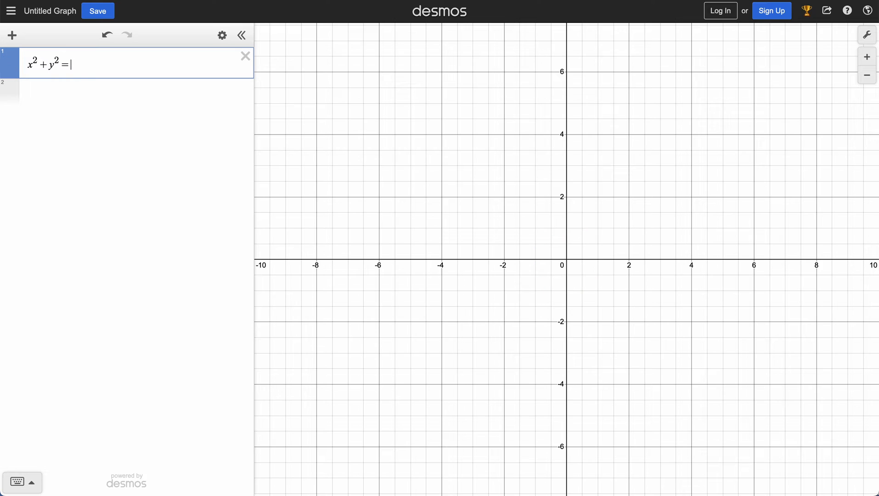
pyautogui.write('25')
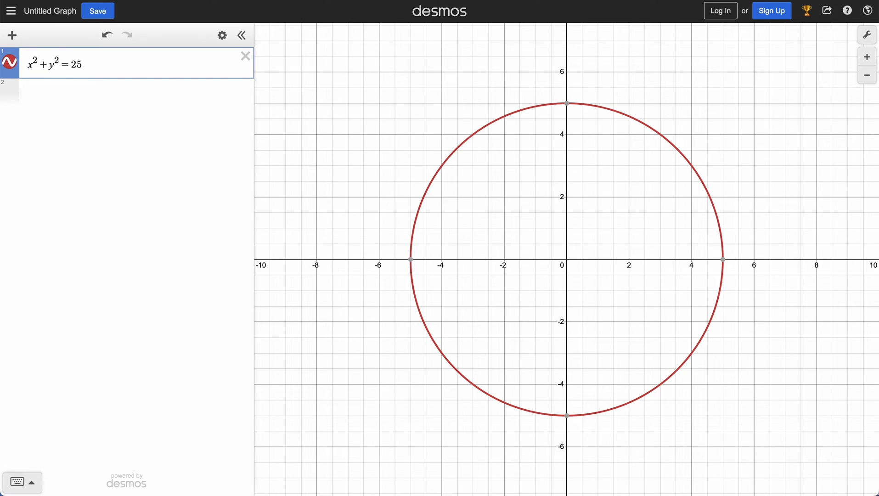
# Change the circle equation to x^2 + y^2 = 16
pyautogui.press('BackSpace')
pyautogui.press('BackSpace')
pyautogui.write('1')
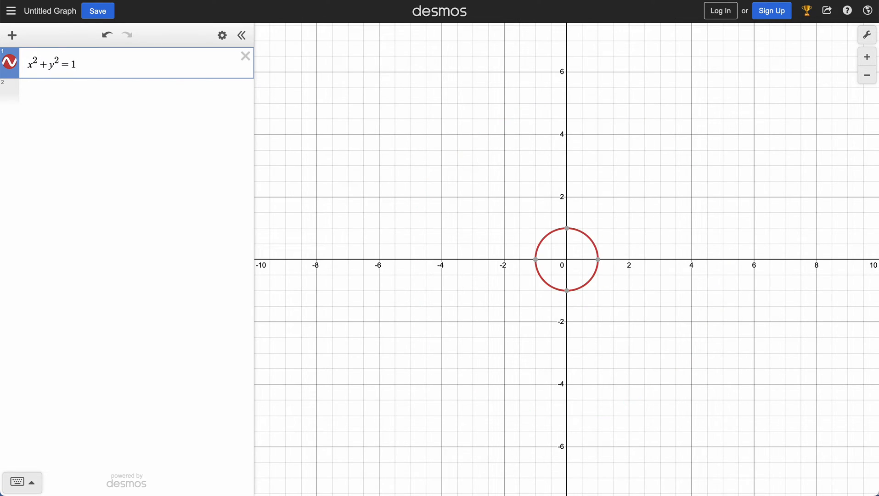
pyautogui.write('6')
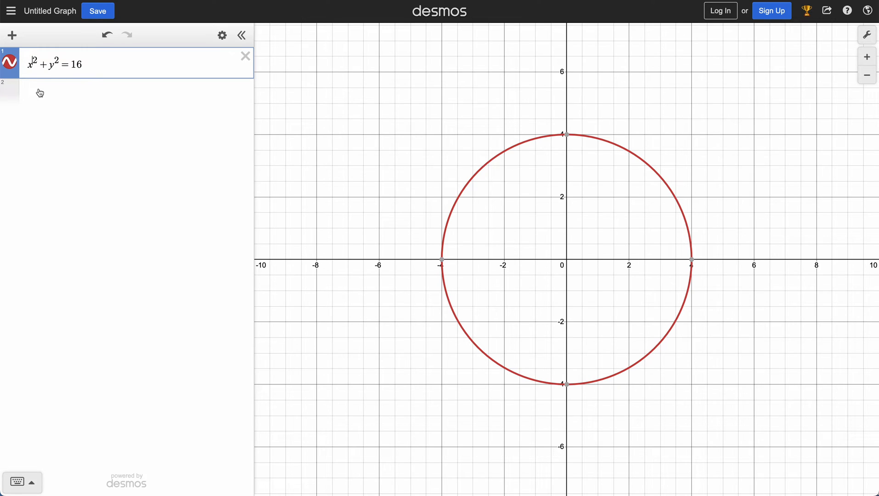
# Replace the x term of the circle equation with (x-2) so that it reads (x-2)^2 + y^2 = 16
pyautogui.click(33, 65)
pyautogui.write('(')
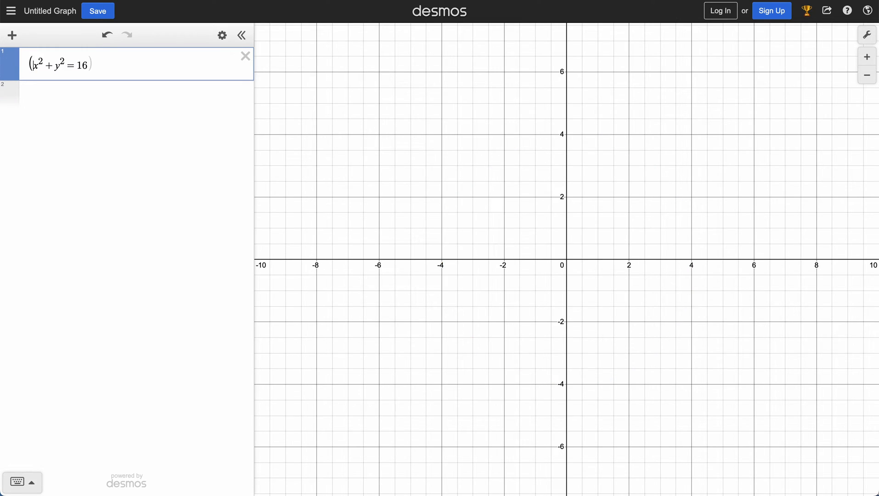
pyautogui.press('Right')
pyautogui.write('-2)')
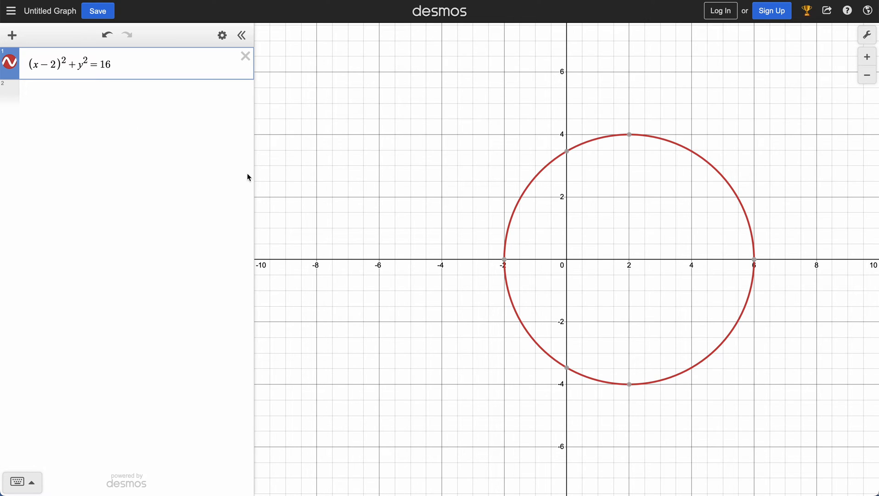
# Add x^2 + y^2 = 16 as a second expression and move it above the (x-2)^2 + y^2 = 16 equation
pyautogui.click(32, 95)
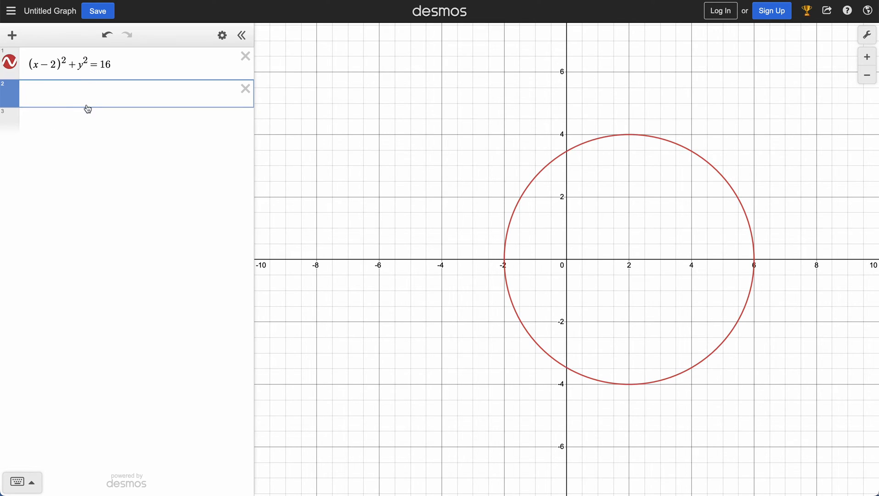
pyautogui.write('x^2')
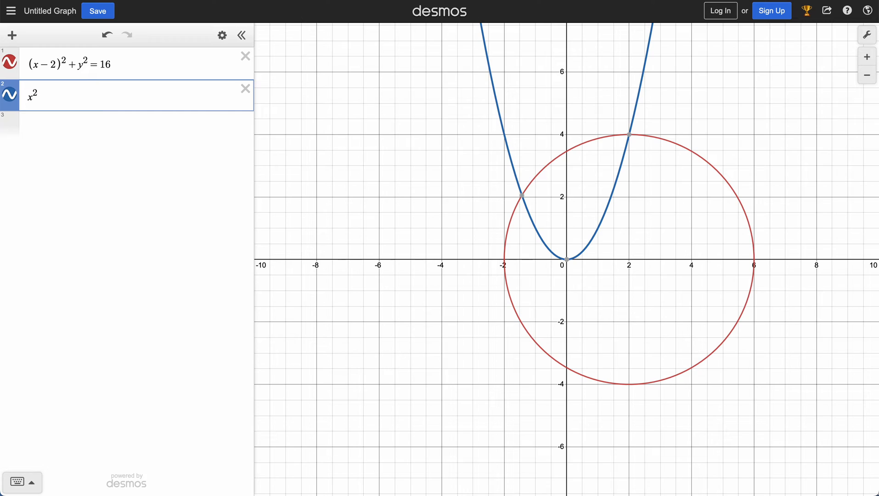
pyautogui.press('Right')
pyautogui.write('+y')
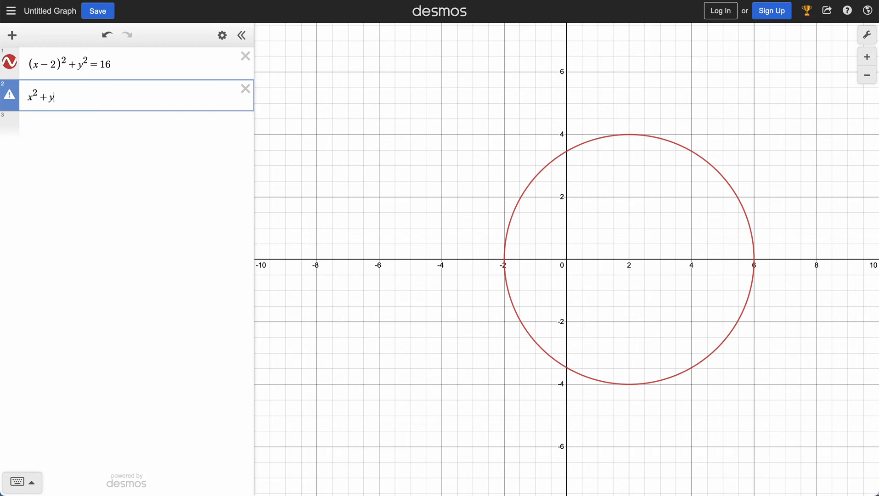
pyautogui.write('^2')
pyautogui.press('Right')
pyautogui.write('=16')
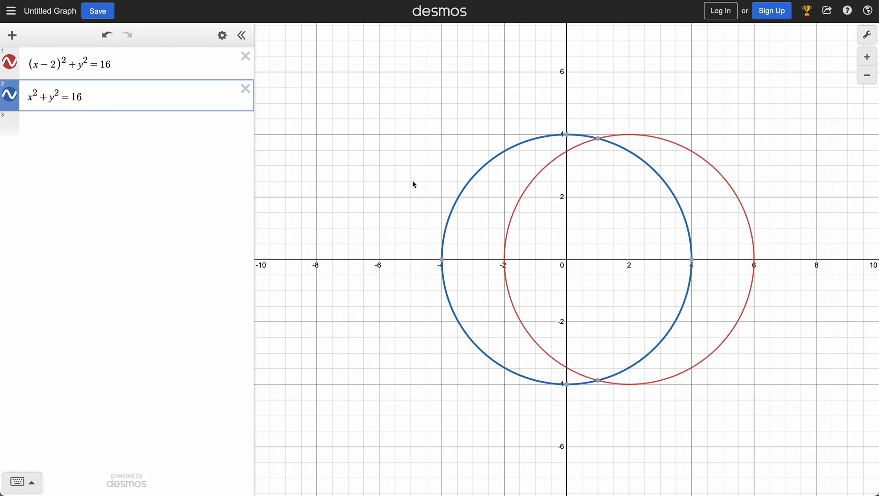
pyautogui.moveTo(20, 99); pyautogui.dragTo(19, 65)
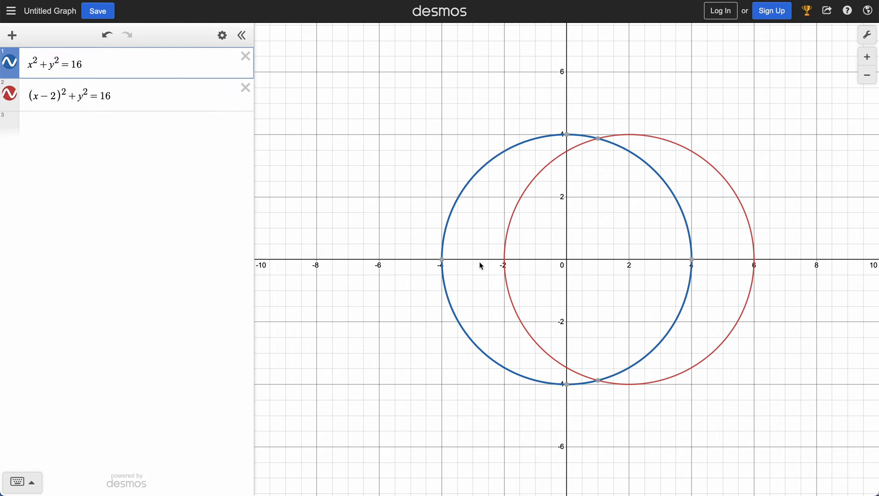
# Show the coordinates of the negative x-intercepts of the origin-centred circle and the (x-2)^2 circle
pyautogui.click(442, 260)
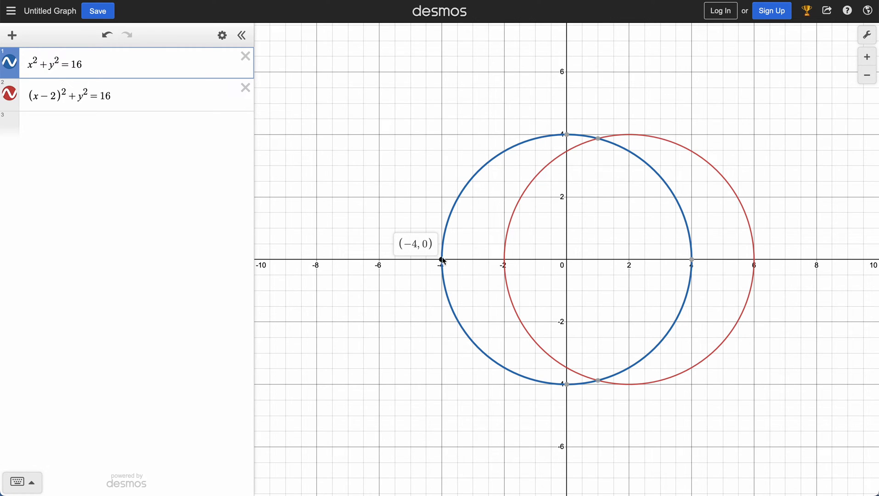
pyautogui.click(505, 260)
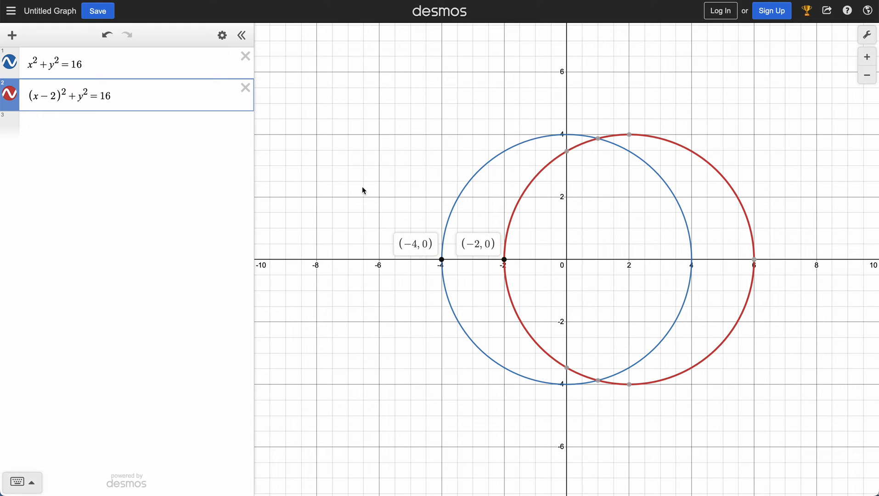
# Change the horizontal shift in the second circle equation to (x-3)^2
pyautogui.click(55, 95)
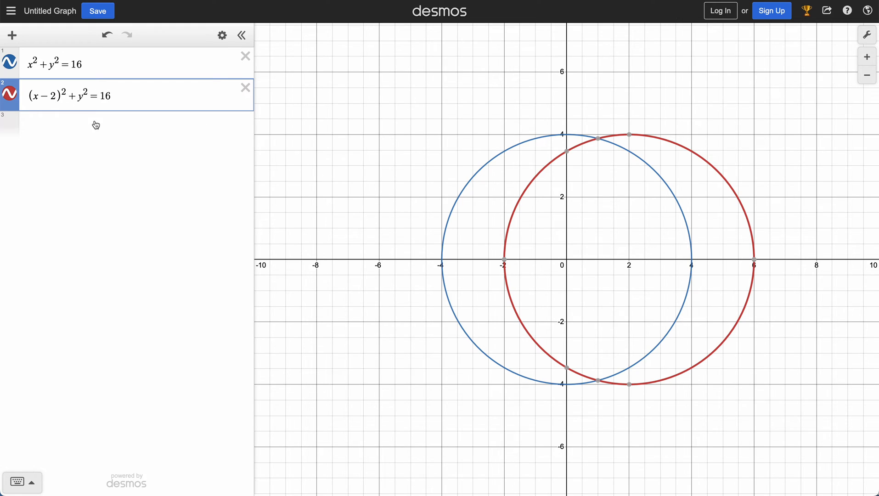
pyautogui.press('BackSpace')
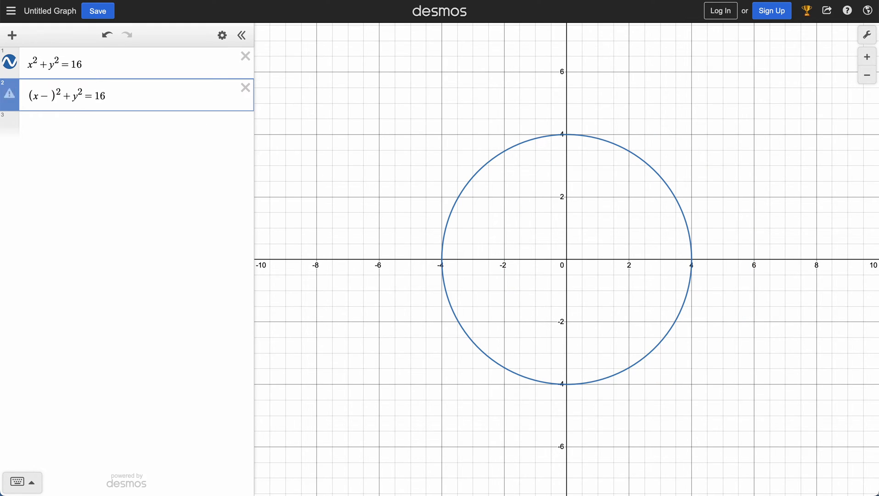
pyautogui.write('3')
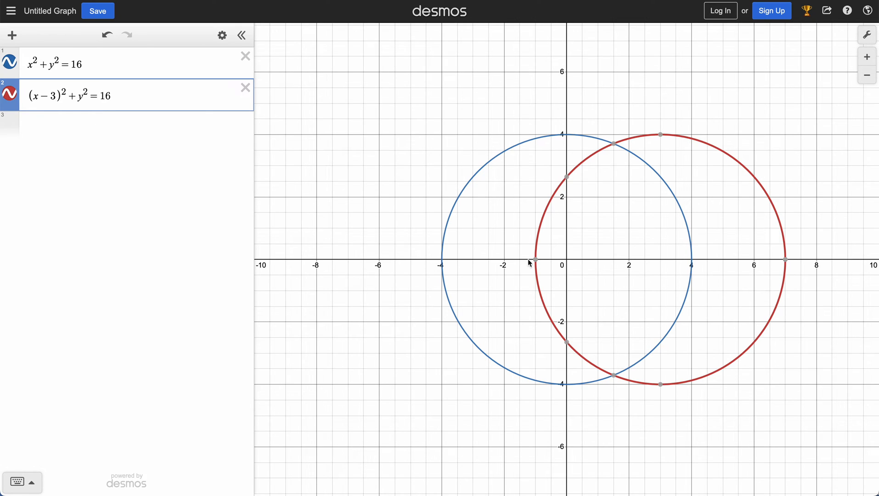
# Show the coordinates of the negative x-intercepts of the (x-3)^2 circle and the origin-centred circle
pyautogui.moveTo(540, 263)
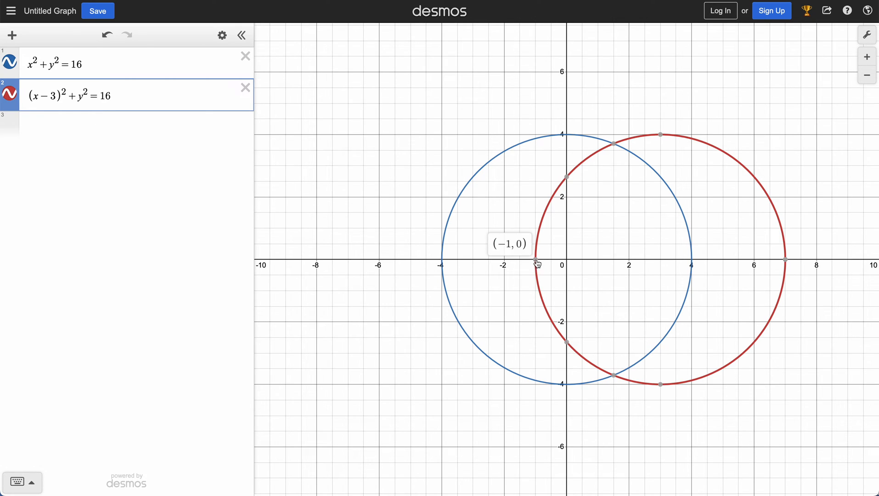
pyautogui.click(537, 263)
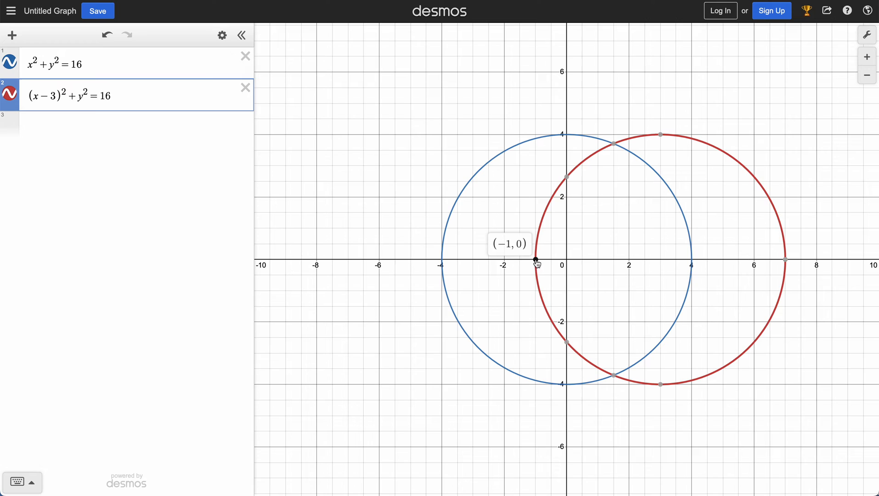
pyautogui.click(442, 264)
pyautogui.click(443, 261)
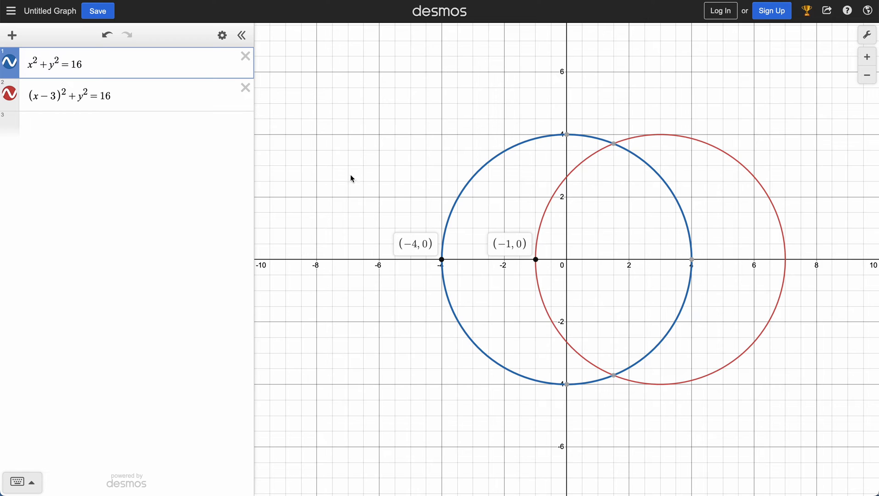
# Replace the minus sign in the second circle equation with a plus, giving (x+3)^2 + y^2 = 16
pyautogui.click(49, 96)
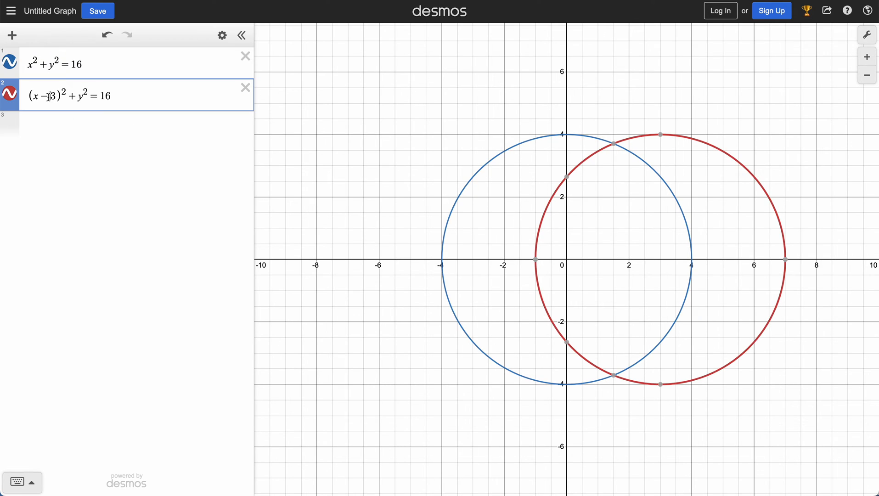
pyautogui.press('BackSpace')
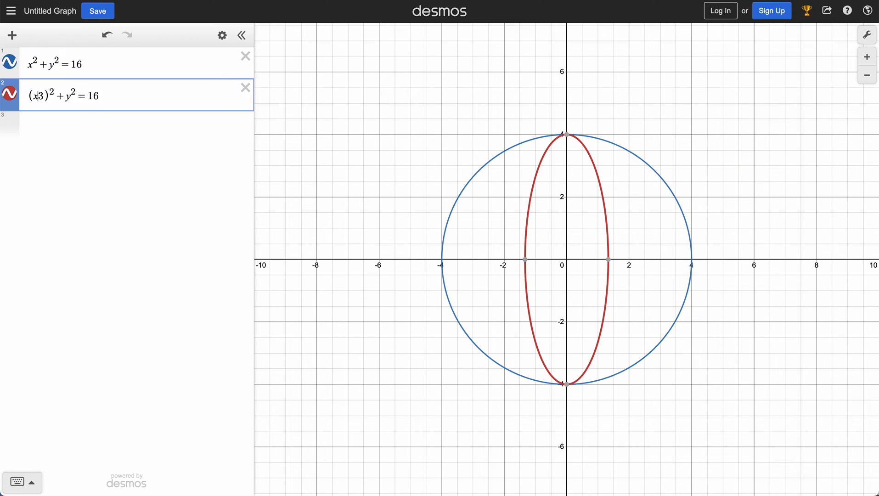
pyautogui.write('+')
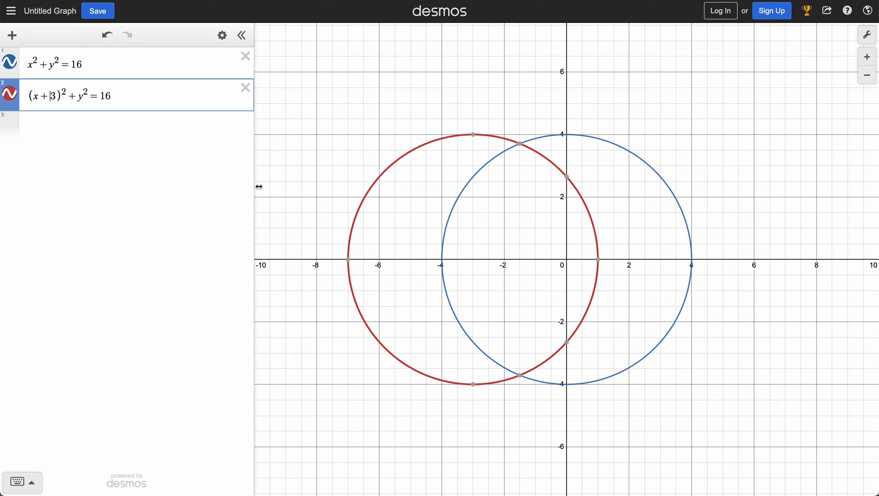
# Show the coordinates of the leftmost x-intercepts of the origin-centred circle and the (x+3)^2 circle
pyautogui.click(443, 261)
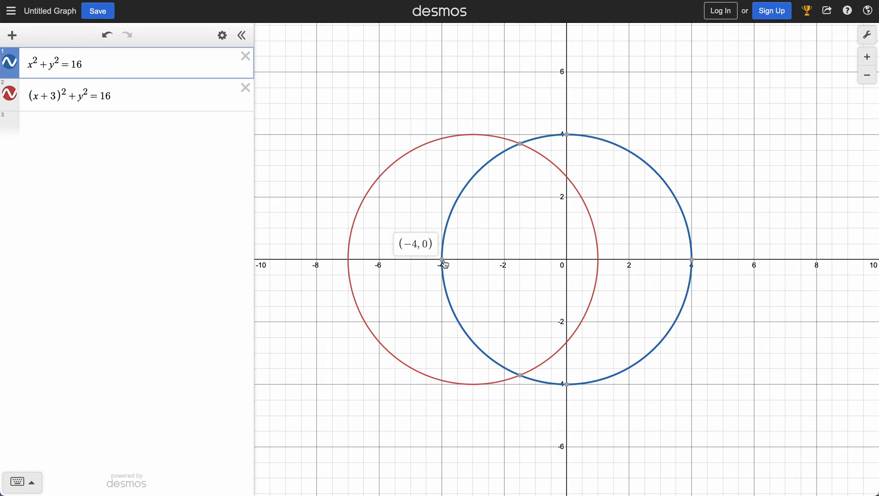
pyautogui.click(443, 261)
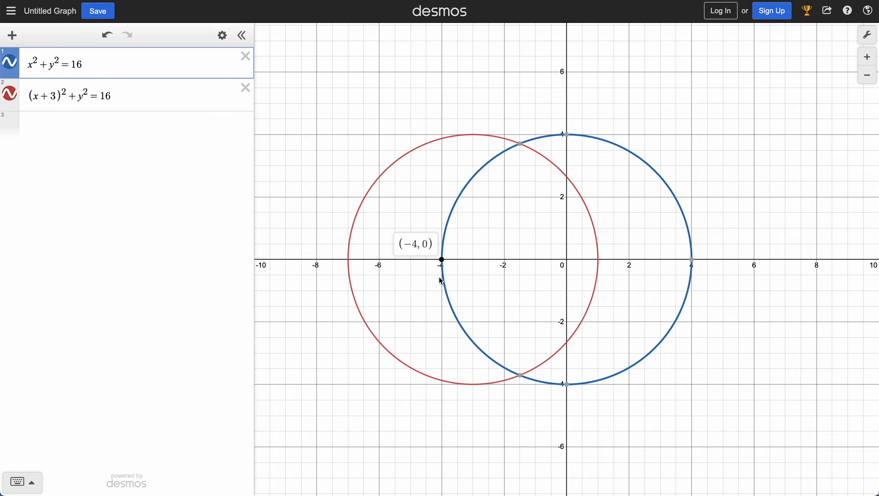
pyautogui.click(349, 260)
pyautogui.click(349, 260)
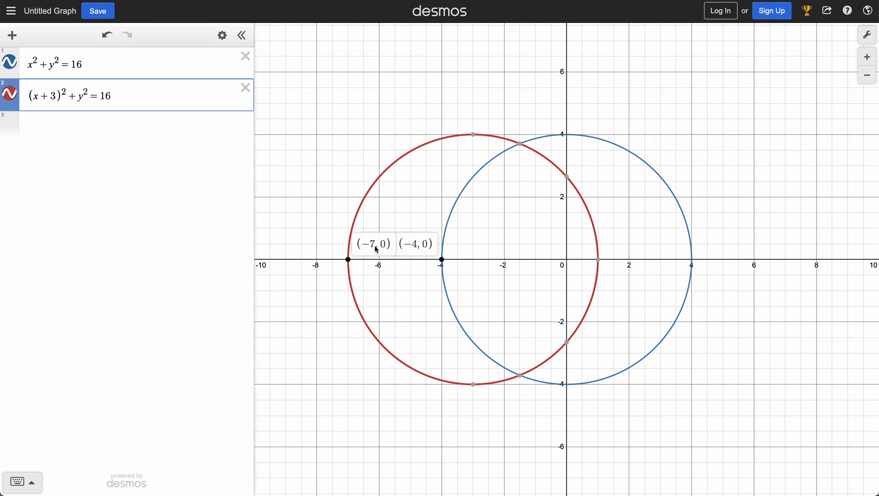
# Remove the +3 shift from the x term of the second circle equation and add an empty expression line
pyautogui.click(56, 98)
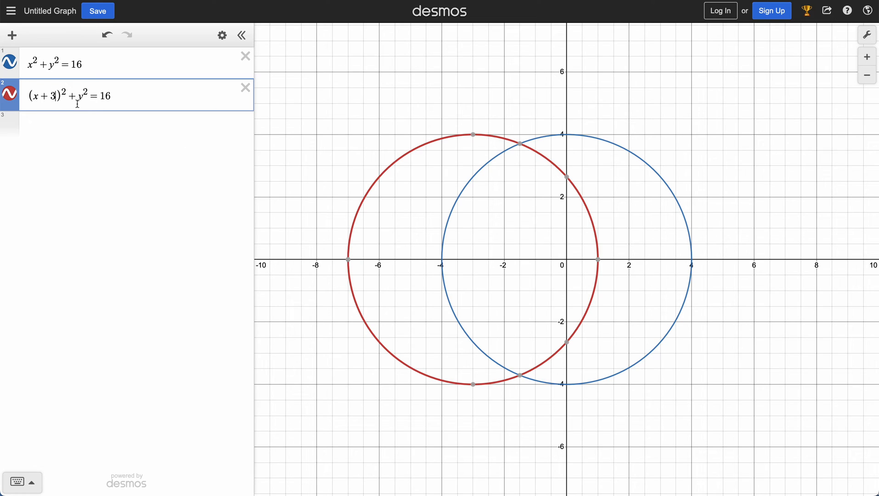
pyautogui.press('BackSpace')
pyautogui.press('BackSpace')
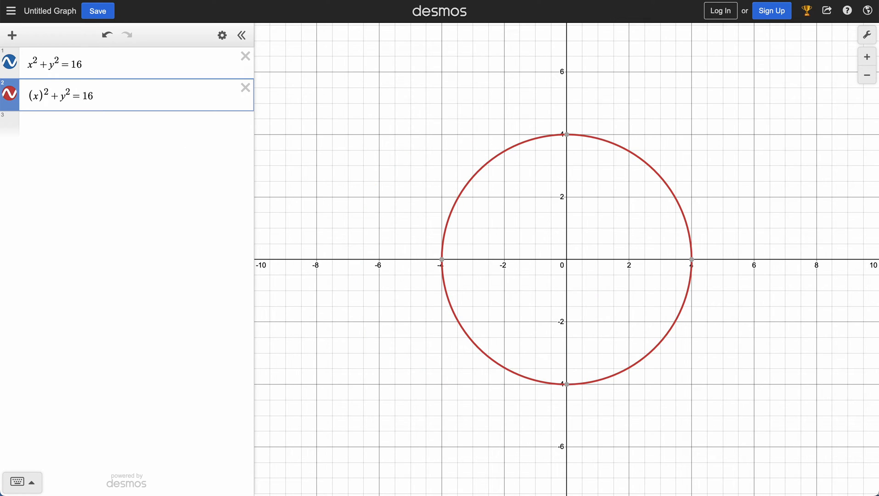
pyautogui.press('Return')
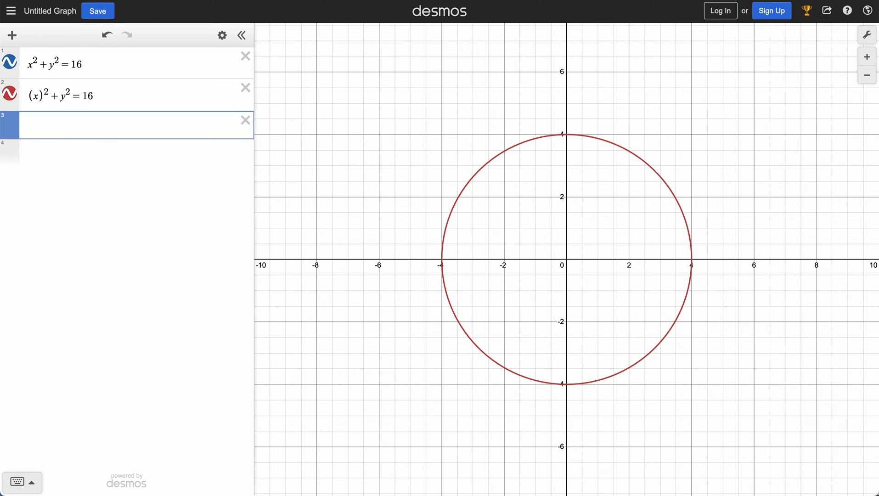
# Remove the parentheses around x in the second equation and add a vertical shift, giving x^2 + (y-1)^2 = 16
pyautogui.click(31, 94)
pyautogui.click(46, 98)
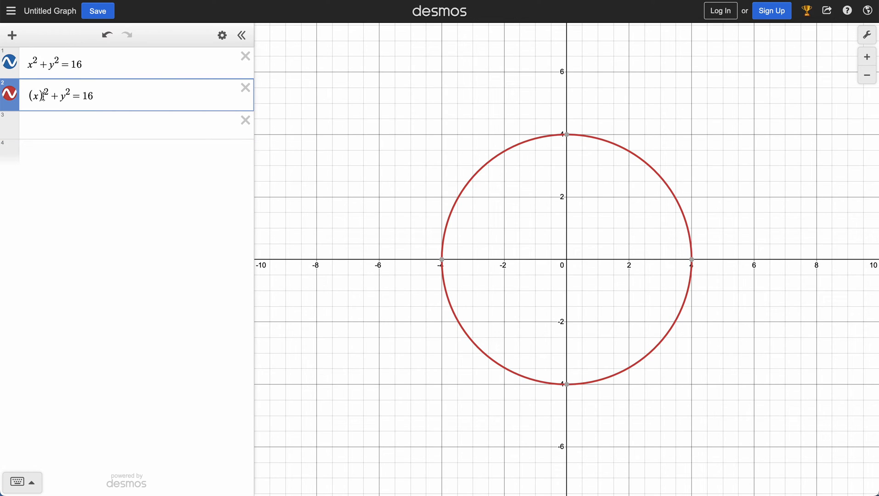
pyautogui.press('BackSpace')
pyautogui.press('Left')
pyautogui.press('BackSpace')
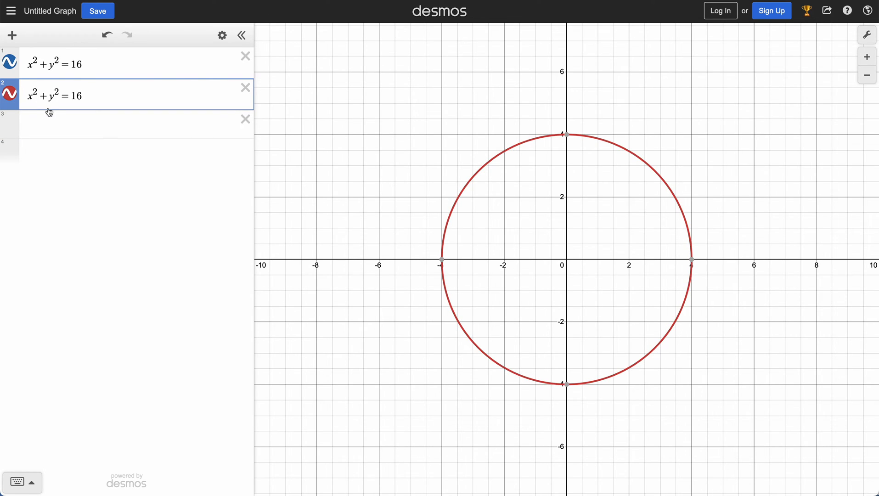
pyautogui.write('(y')
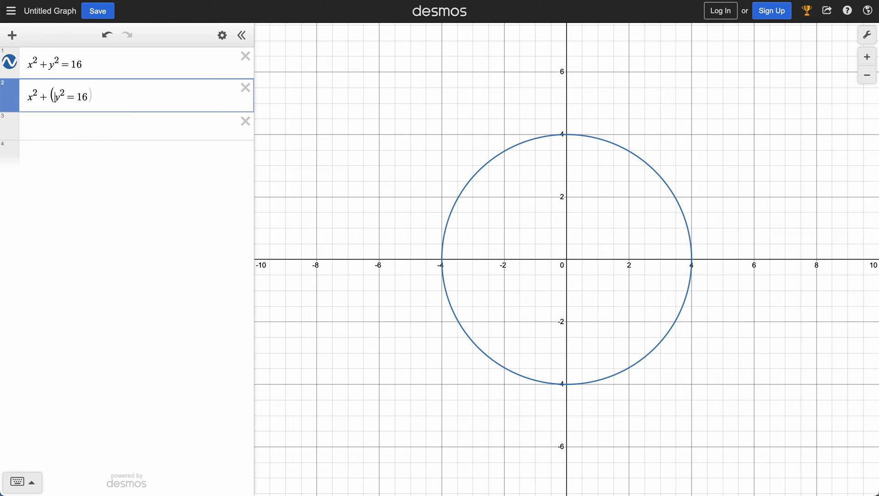
pyautogui.write('-1)')
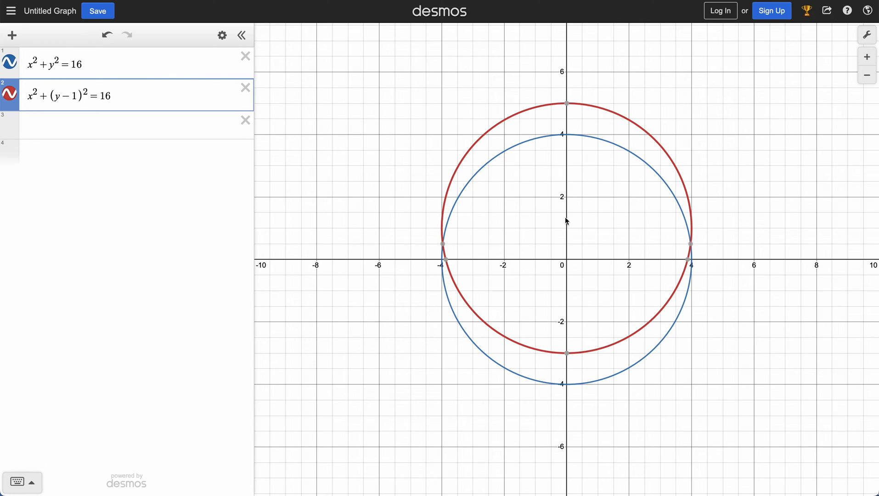
# Show the coordinates of both circles' lowest points, and hide and redisplay the (y-1)^2 circle to compare their positions
pyautogui.click(568, 385)
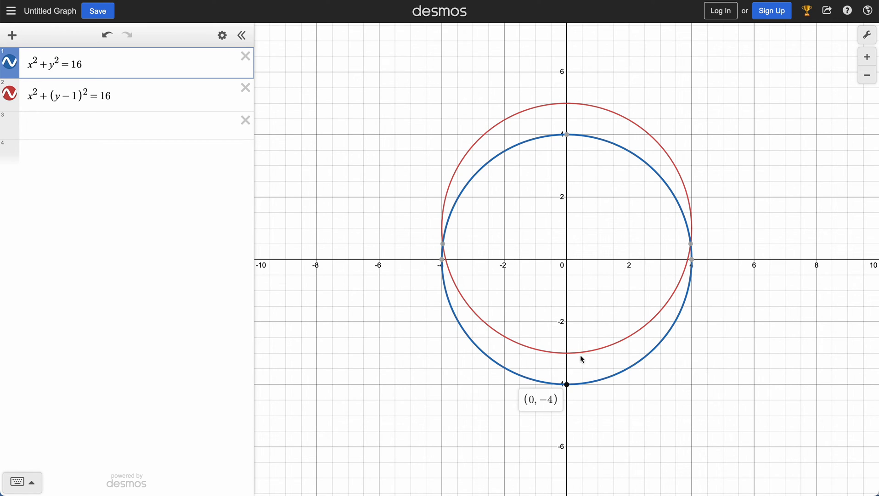
pyautogui.click(568, 353)
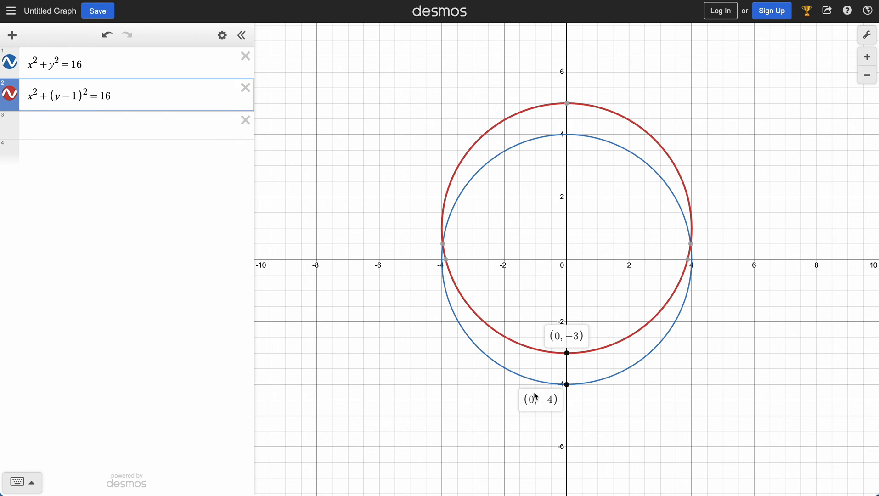
pyautogui.click(11, 94)
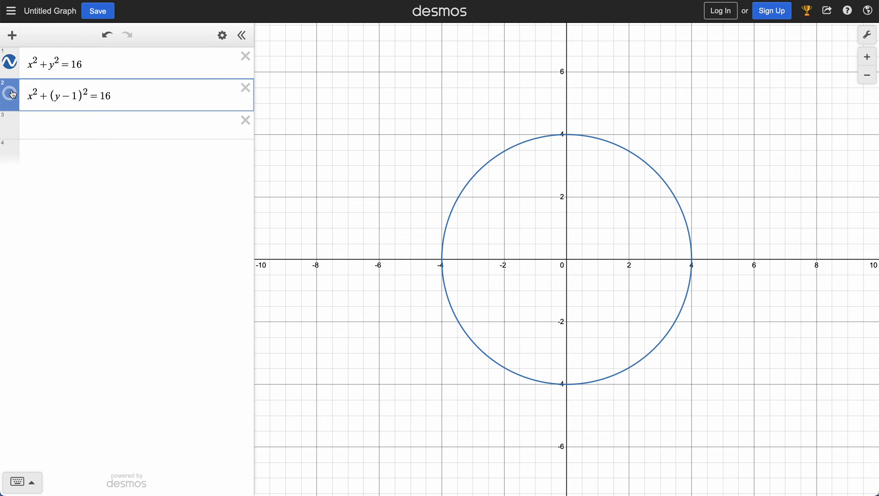
pyautogui.click(12, 94)
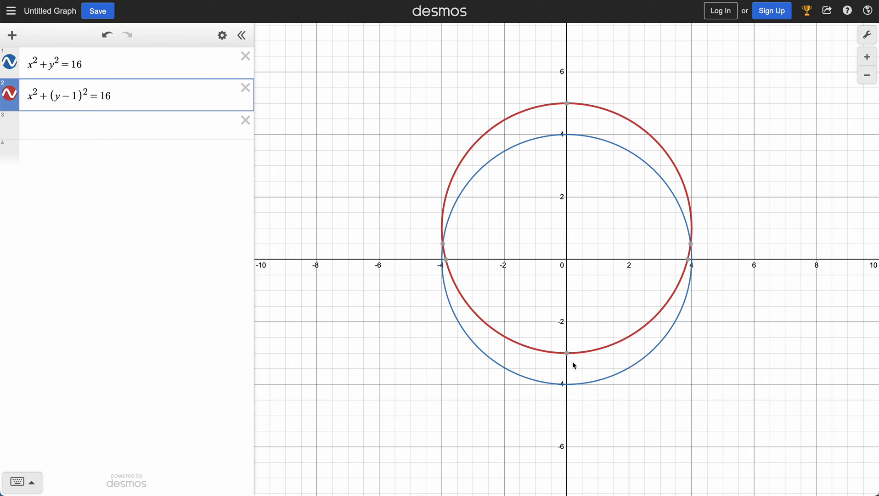
pyautogui.moveTo(571, 360)
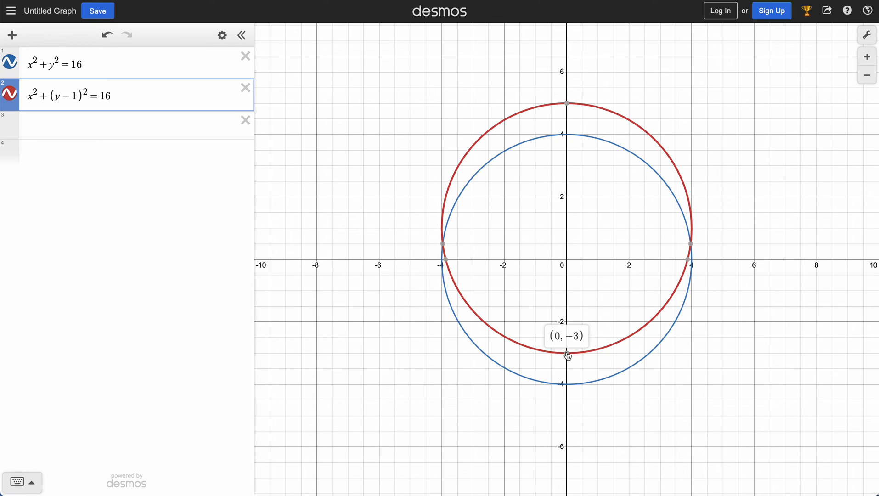
# Change the vertical shift in the second equation to (y-2)^2 and show the coordinates of both circles' lowest points
pyautogui.click(79, 98)
pyautogui.press('BackSpace')
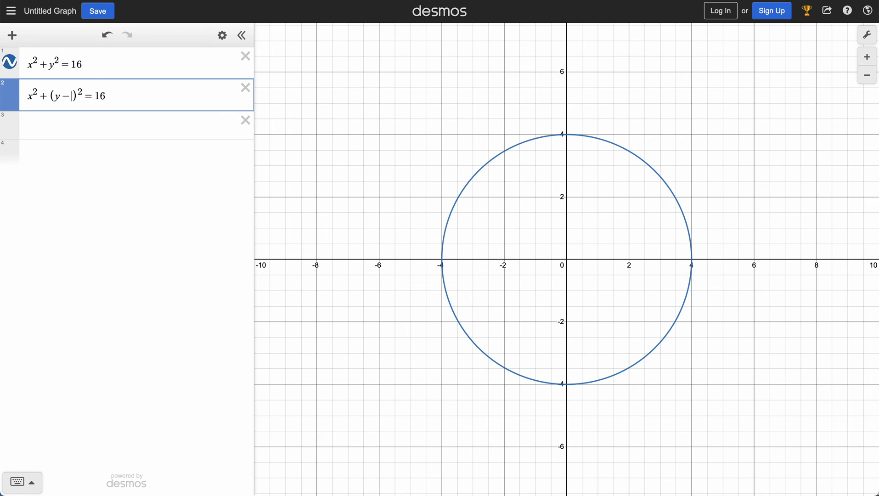
pyautogui.write('2')
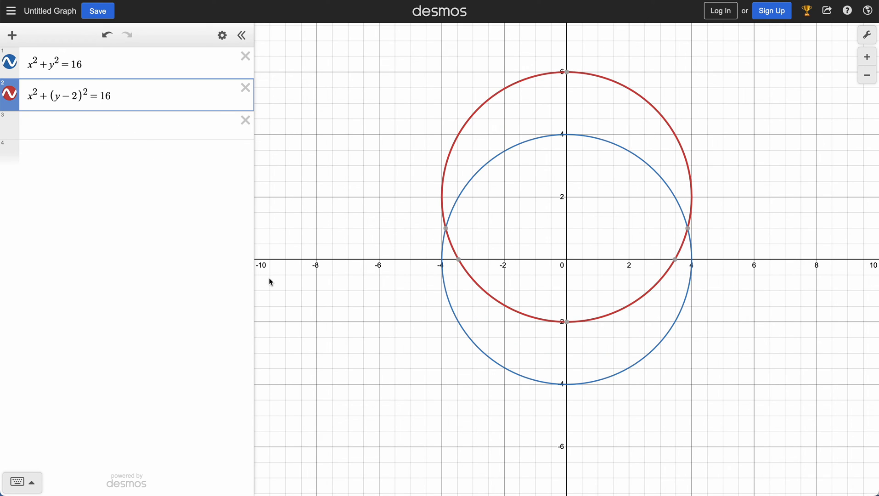
pyautogui.click(566, 385)
pyautogui.click(568, 323)
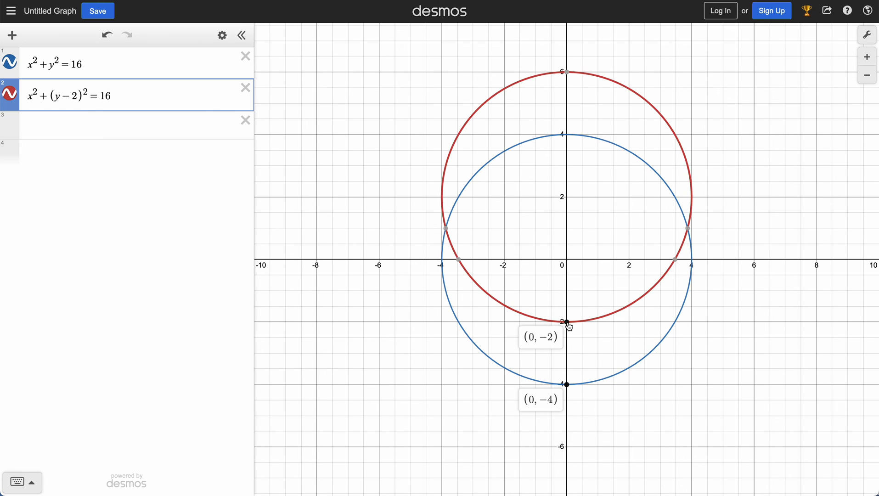
# Replace the minus sign in the second equation's y term with a plus, giving x^2 + (y+2)^2 = 16
pyautogui.click(73, 96)
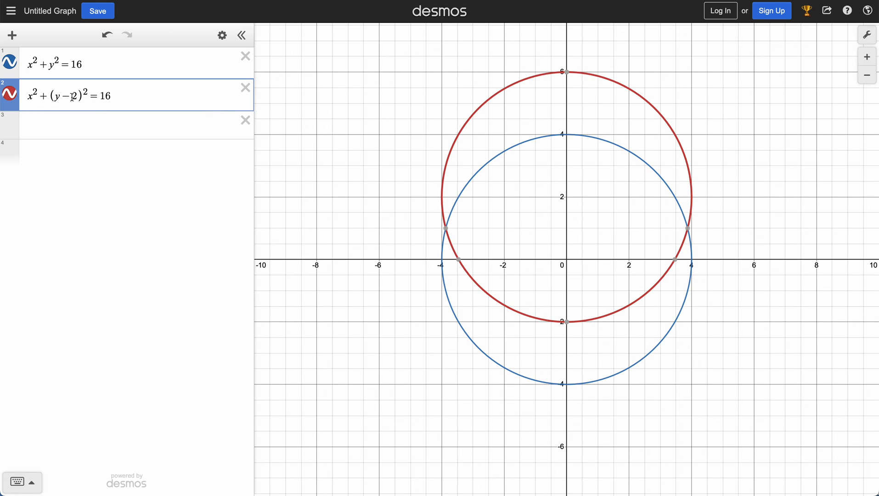
pyautogui.press('BackSpace')
pyautogui.write('+')
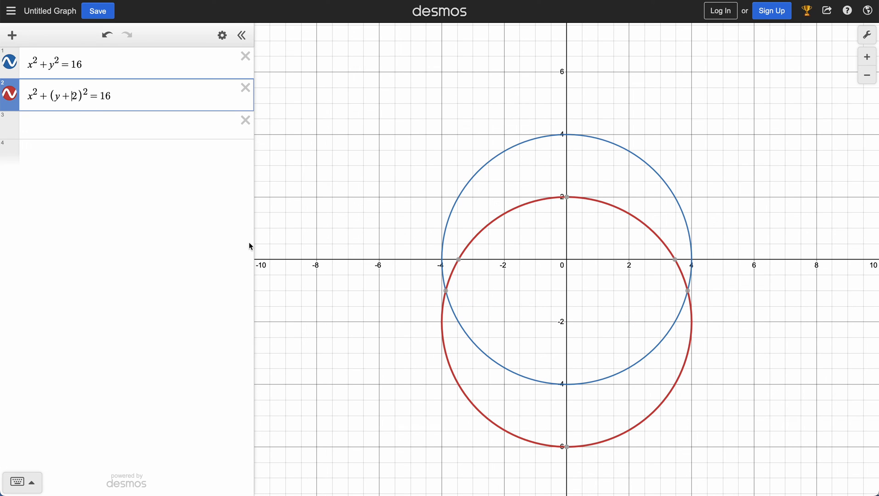
pyautogui.moveTo(570, 449)
# Remove the vertical shift from the second circle equation, leaving x^2 + (y)^2 = 16
pyautogui.click(81, 95)
pyautogui.press('BackSpace')
pyautogui.press('BackSpace')
pyautogui.press('BackSpace')
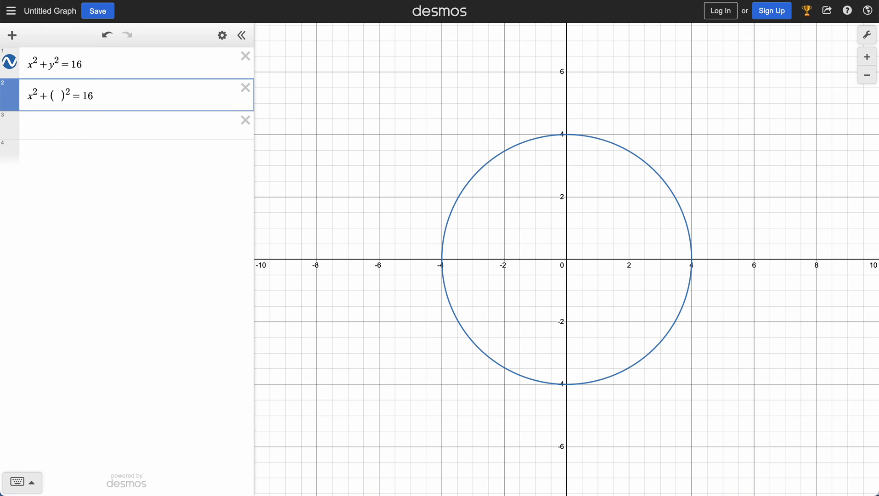
pyautogui.write('y')
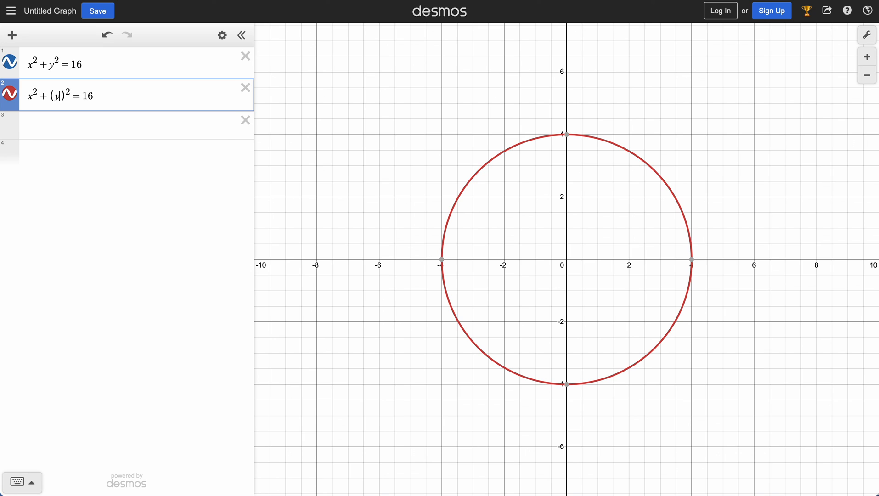